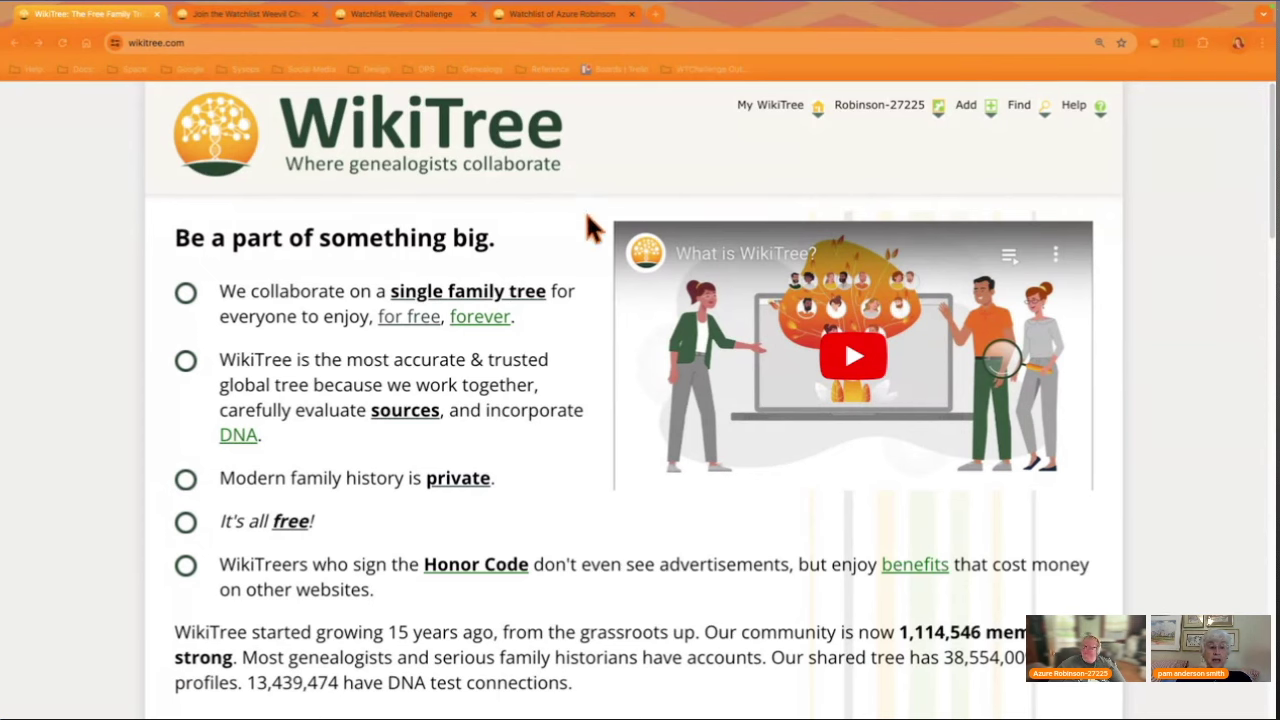
View the G2G 'Join the Watchlist Weevil Challenge' post, then bring up the challenge page.
left_click(271, 18)
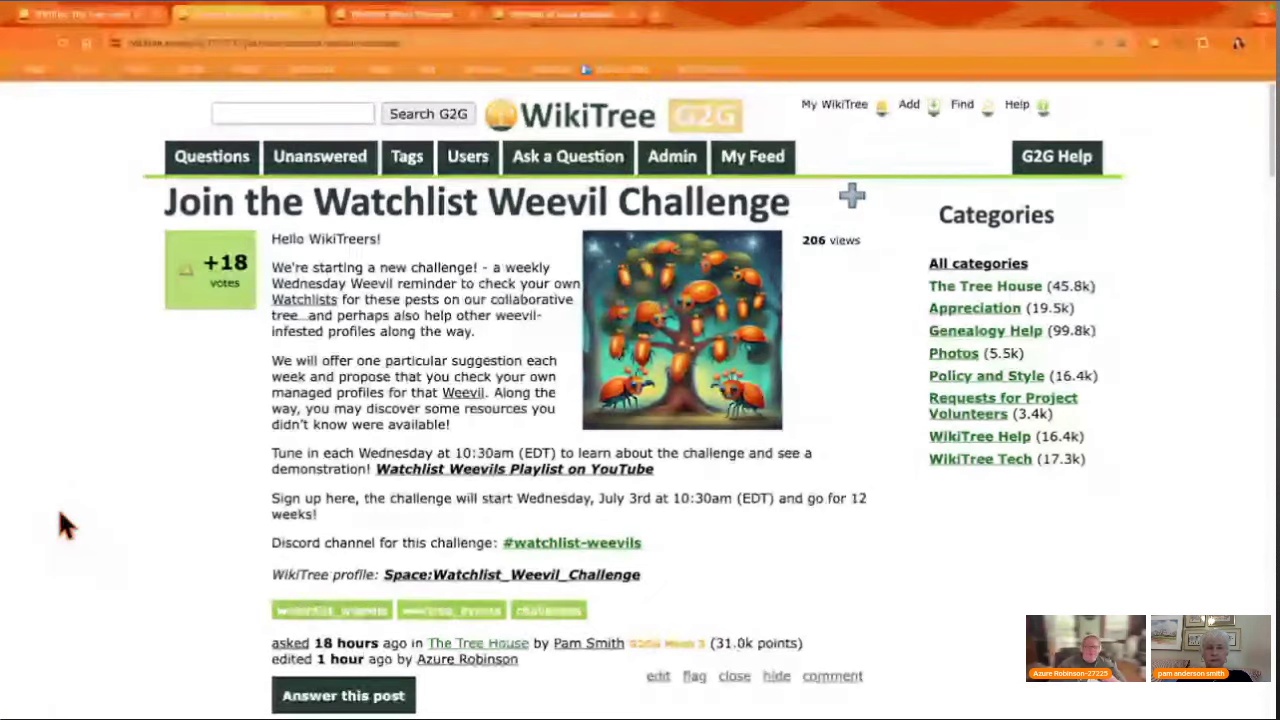
left_click(413, 20)
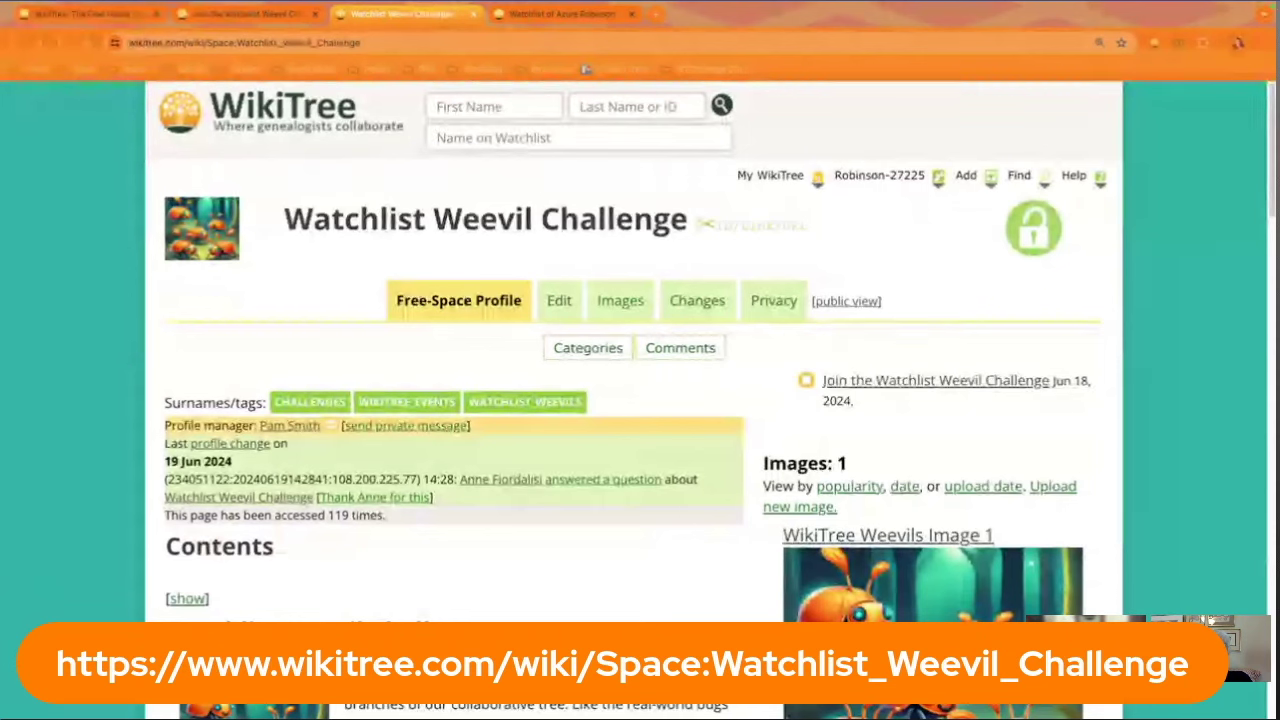
Revisit the G2G post, then open the challenge page's Week 1 link in a new tab.
left_click(248, 30)
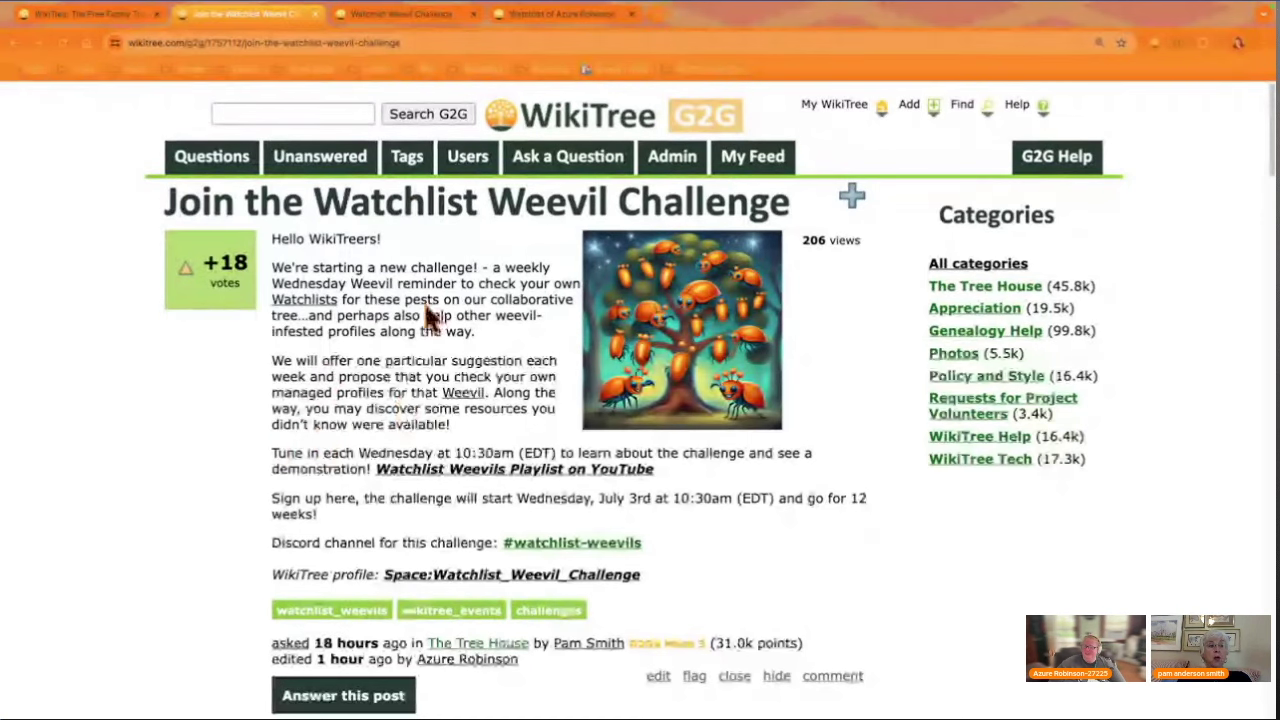
left_click(412, 16)
scroll(94, 514, "down", 3)
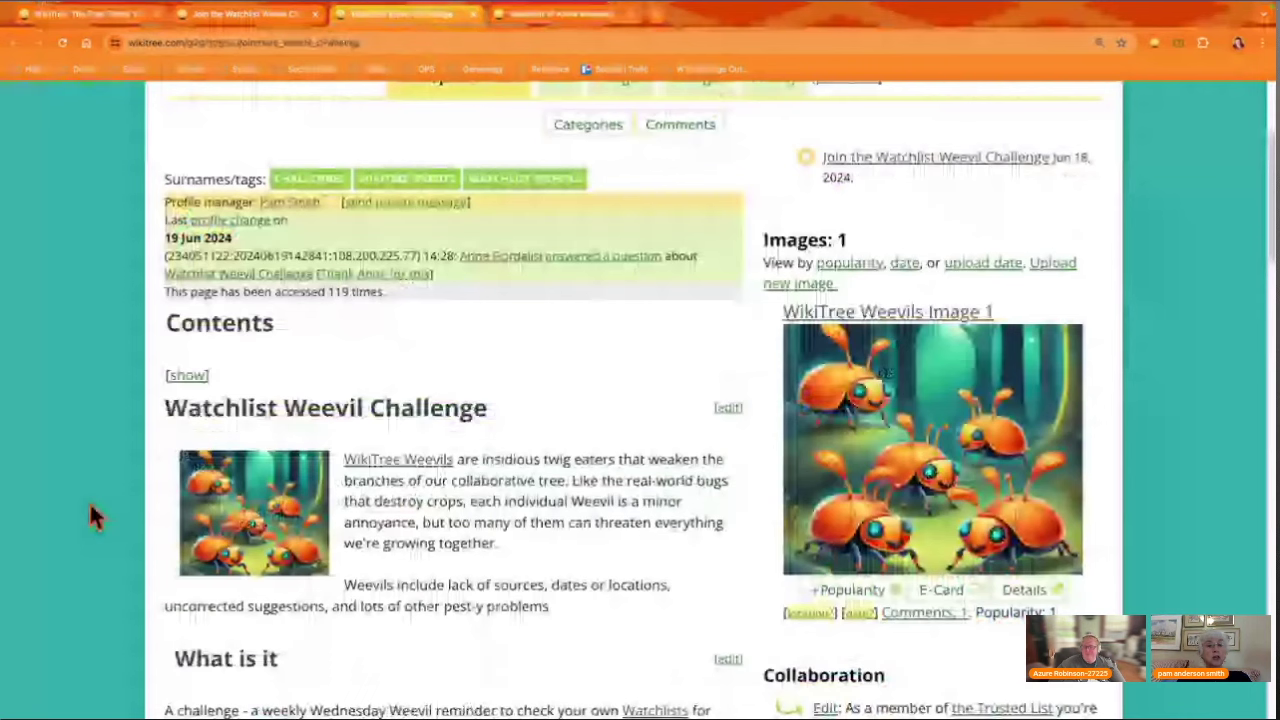
scroll(94, 514, "down", 4)
scroll(88, 537, "down", 2)
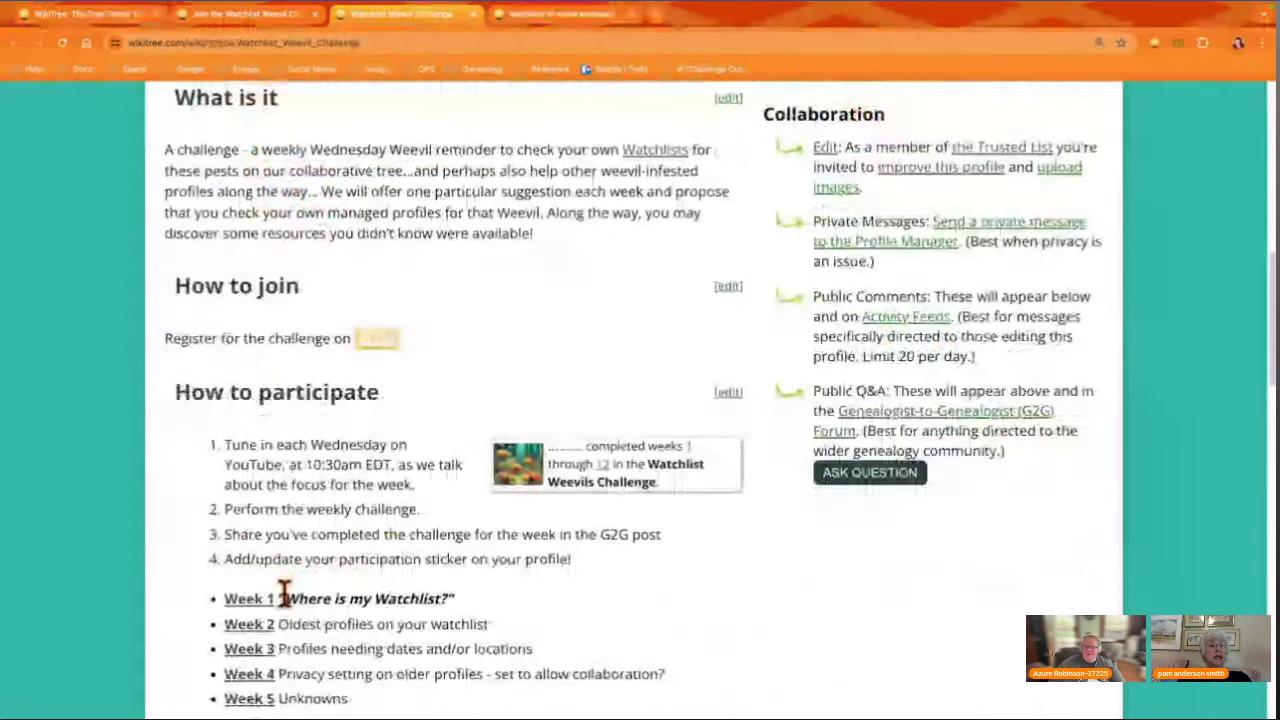
left_click(256, 604)
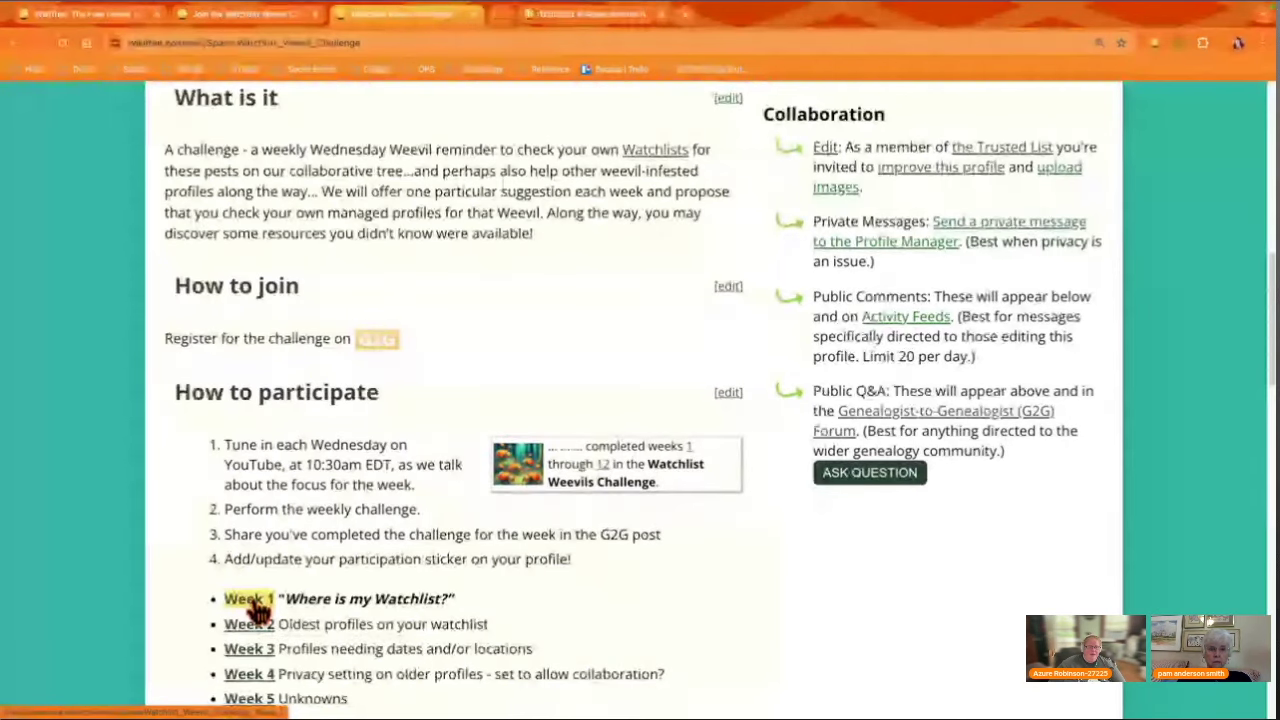
left_click(256, 605, "ctrl")
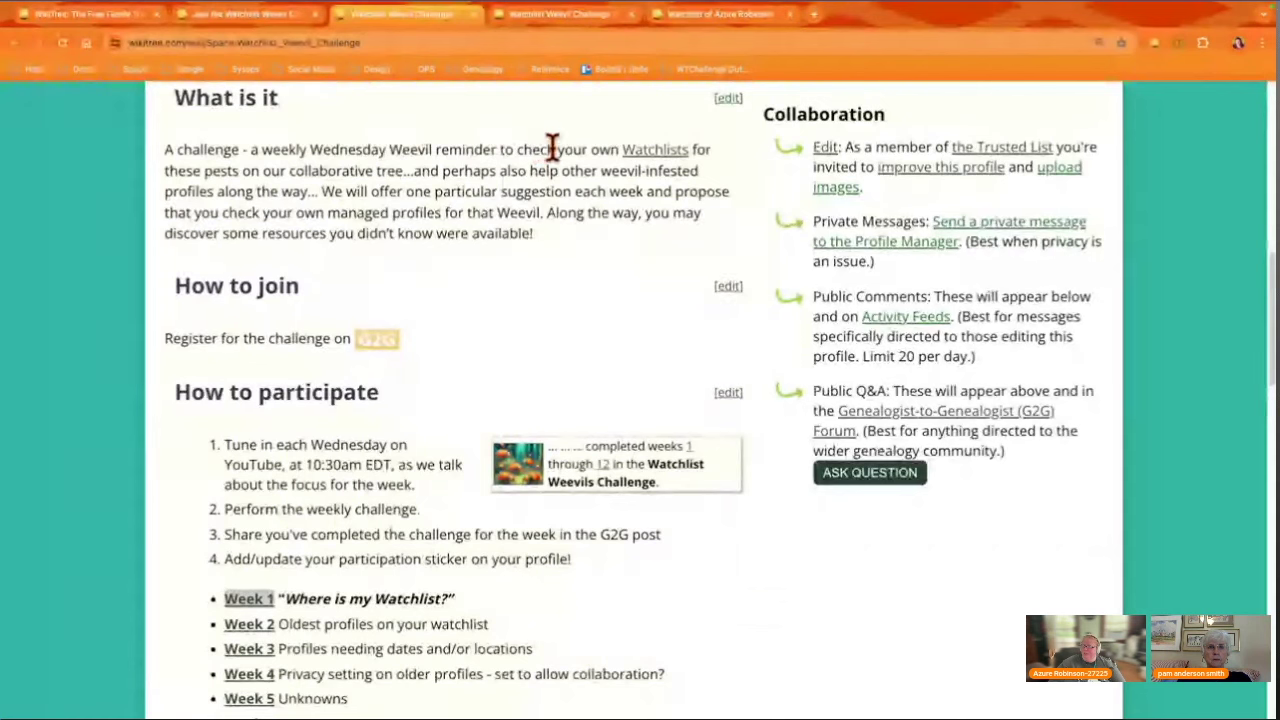
Open your own Watchlist from the My WikiTree menu.
scroll(490, 183, "up", 6)
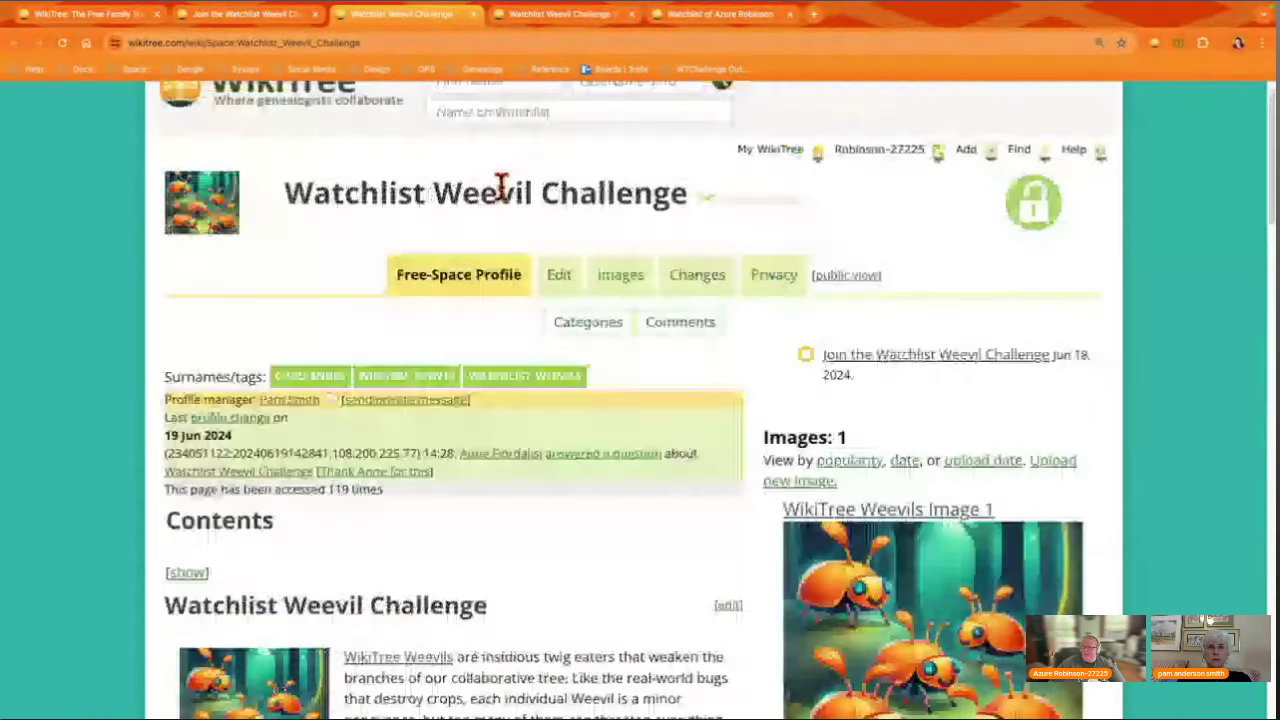
mouse_move(760, 192)
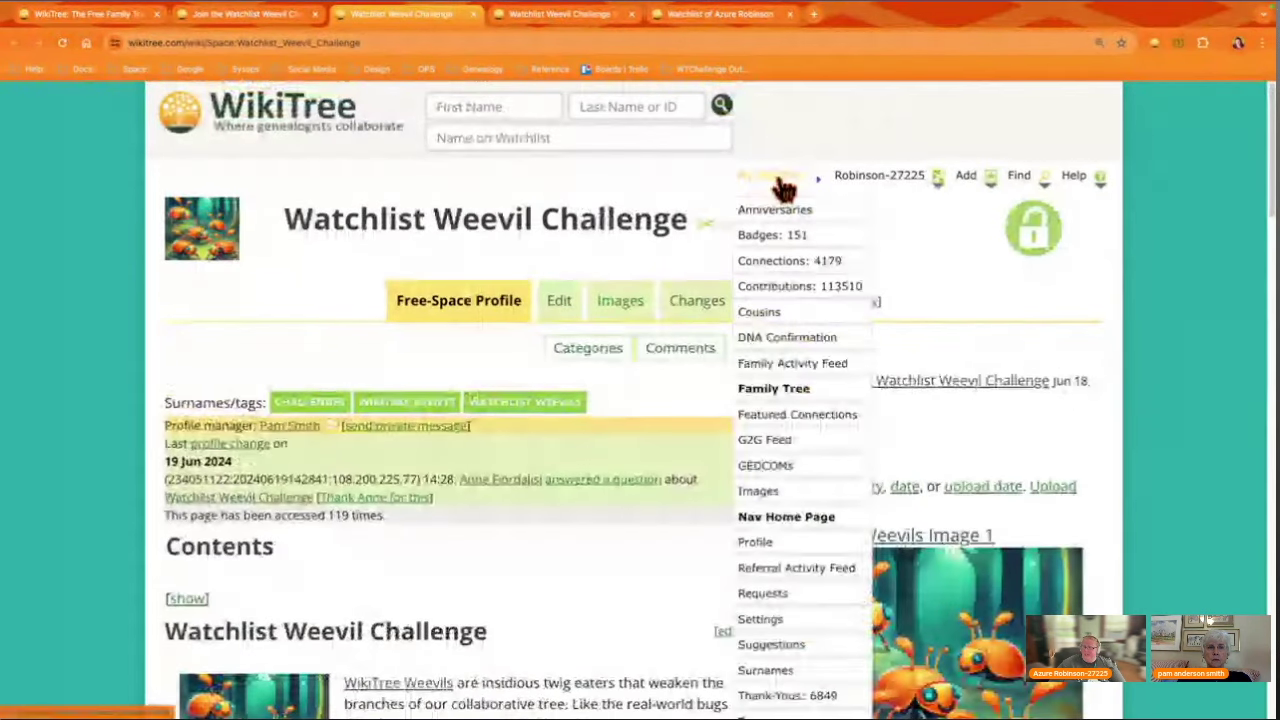
scroll(806, 398, "down", 2)
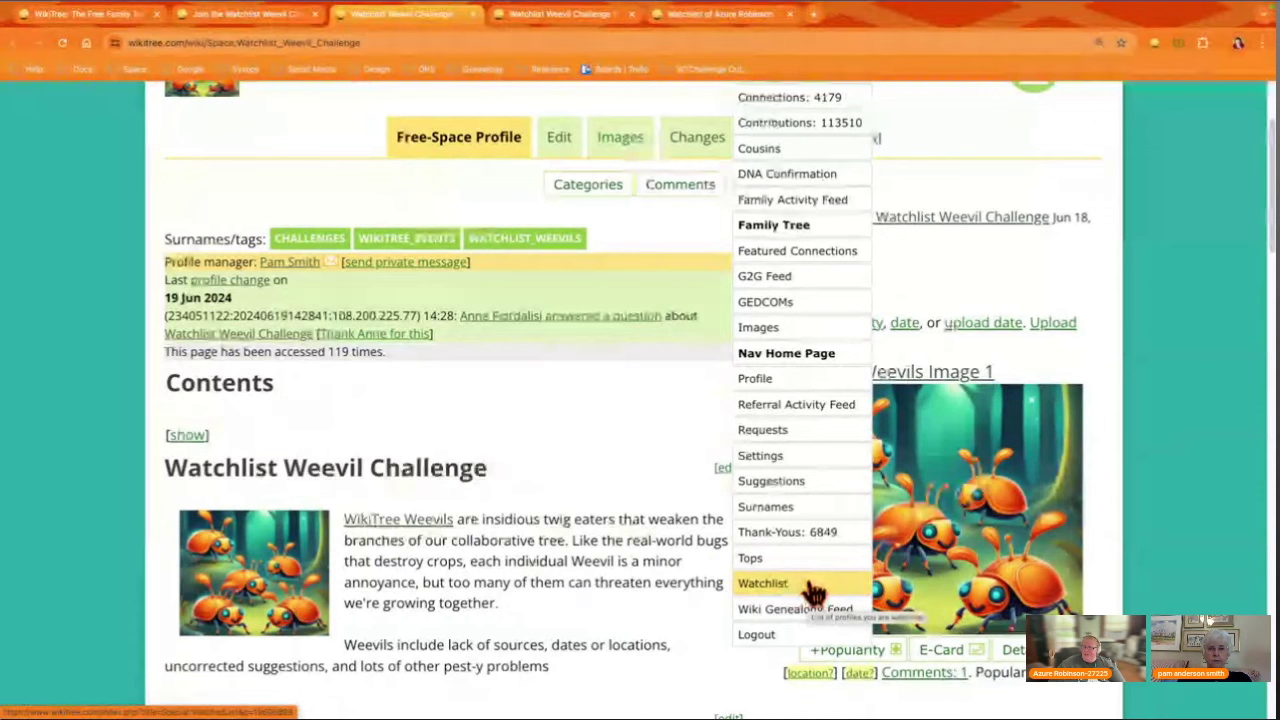
left_click(811, 585)
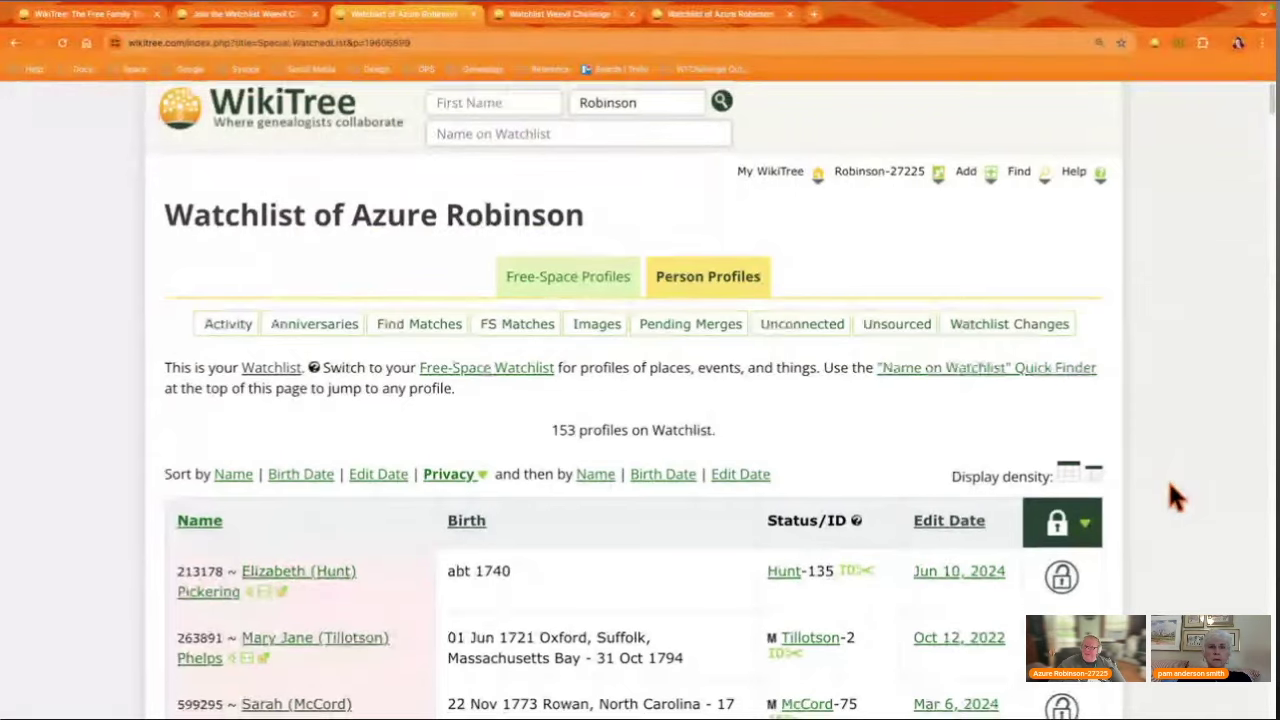
Scroll through the 153 Watchlist profiles with their birth details, IDs and edit dates.
scroll(1170, 490, "down", 3)
scroll(1175, 497, "down", 3)
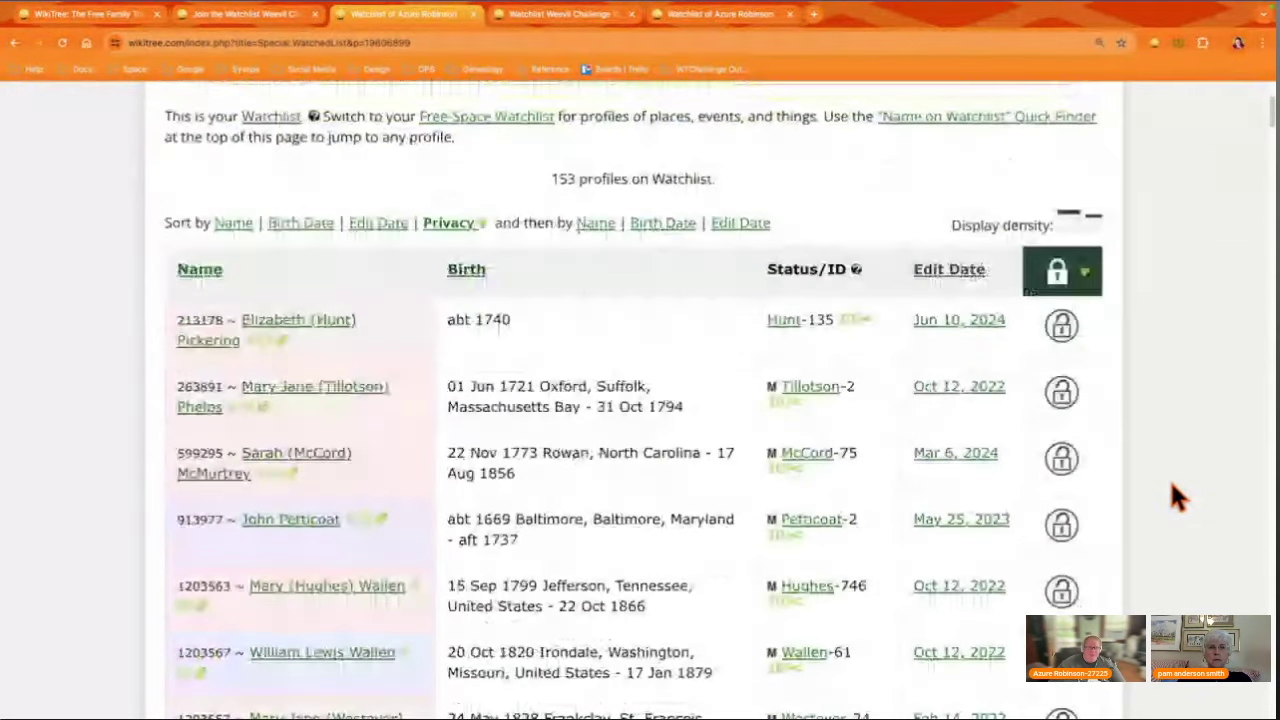
scroll(1175, 497, "down", 1)
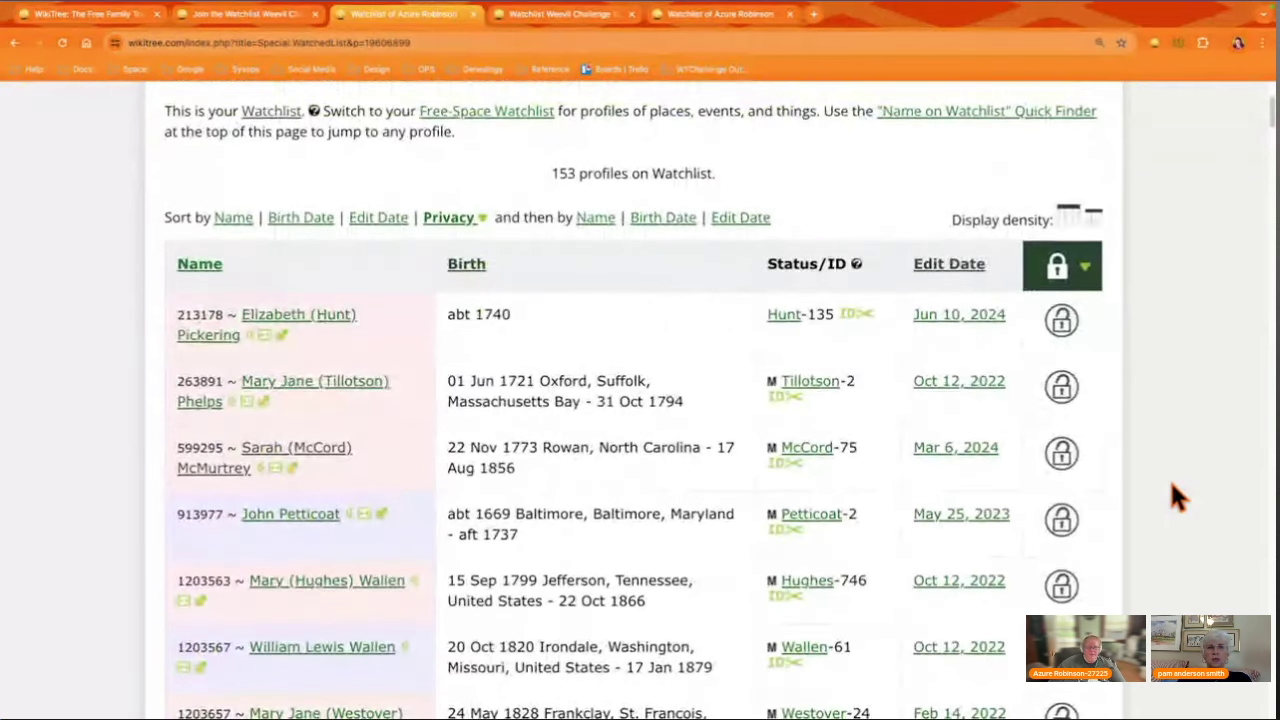
scroll(1173, 486, "down", 3)
scroll(1175, 497, "down", 1)
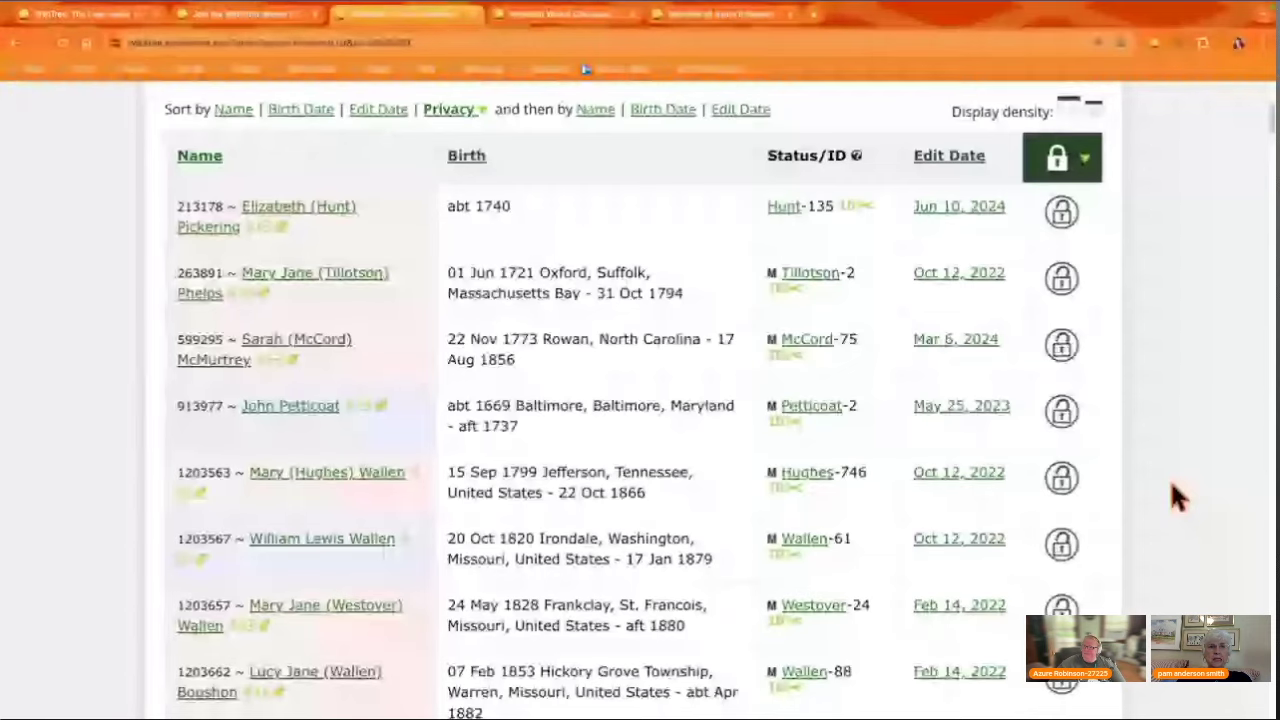
scroll(1175, 497, "up", 2)
scroll(1173, 497, "up", 2)
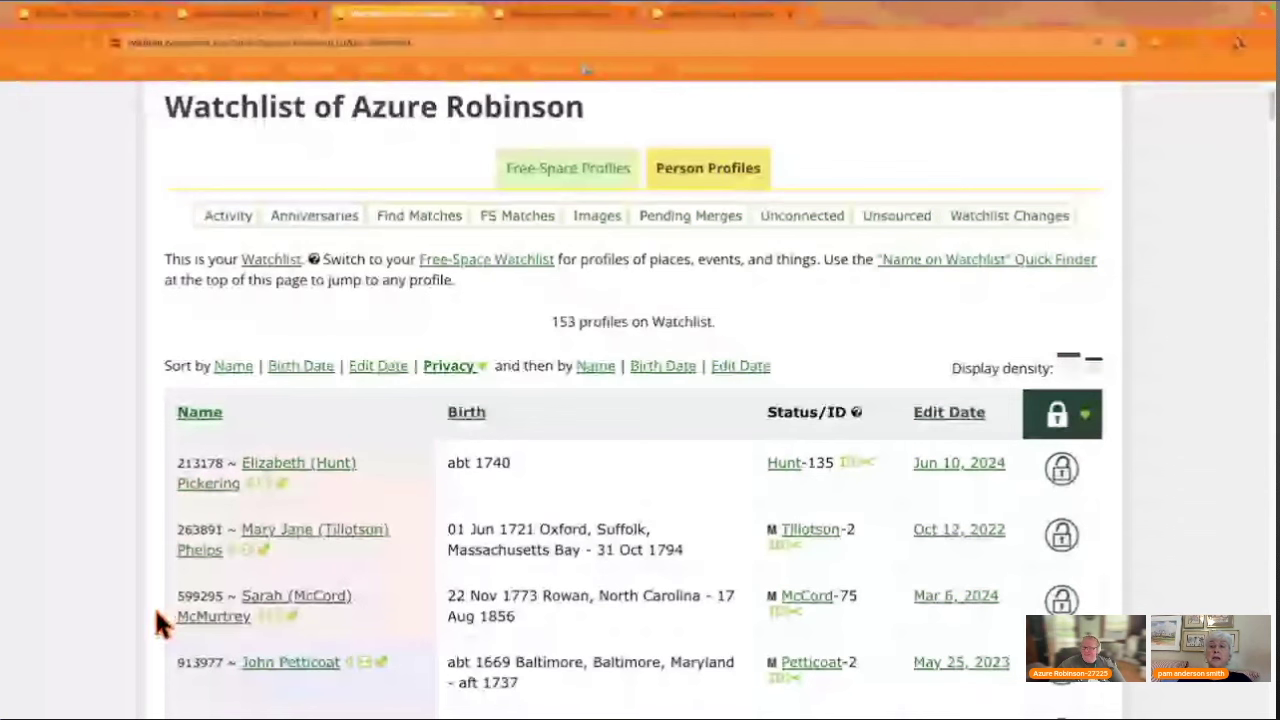
scroll(117, 640, "down", 1)
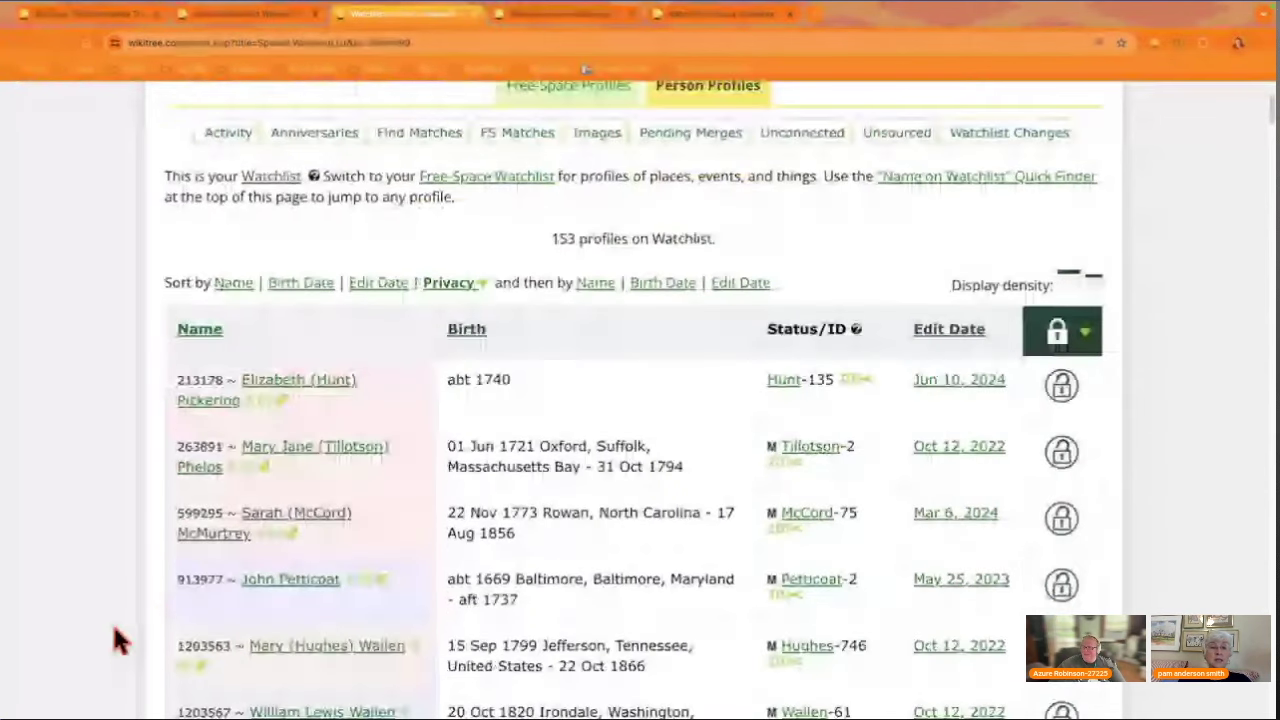
scroll(115, 636, "down", 1)
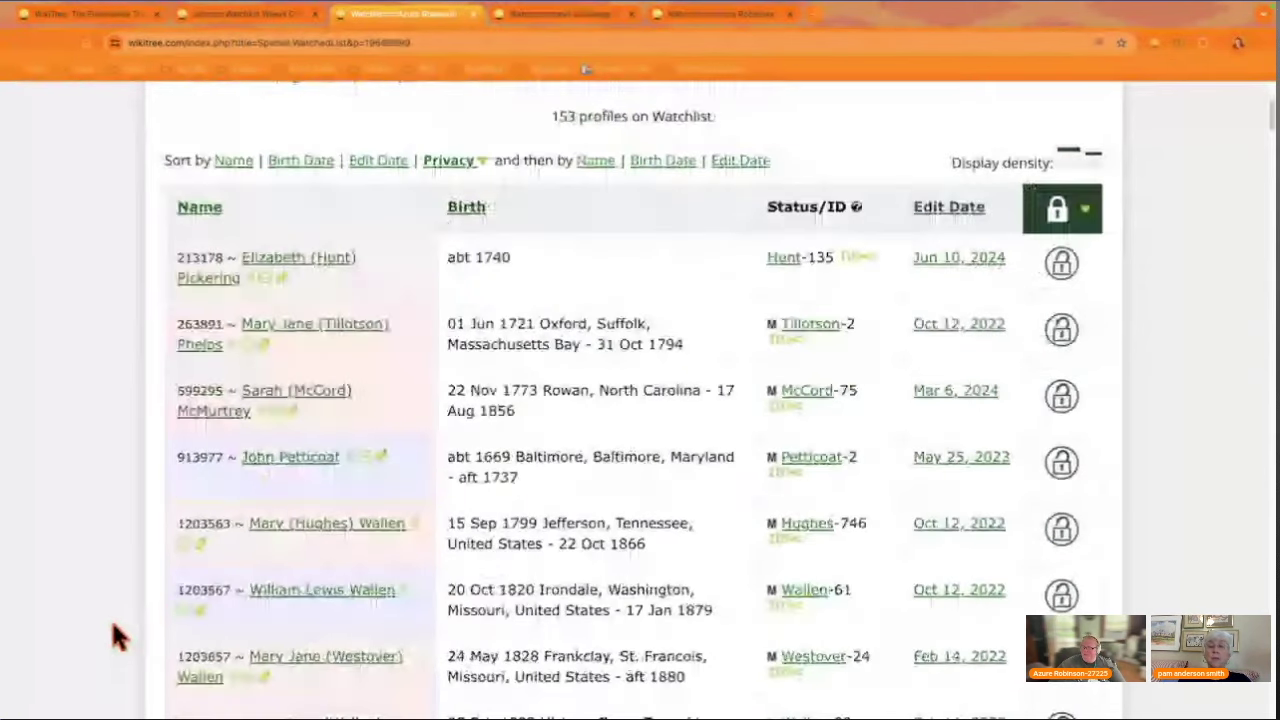
scroll(115, 636, "down", 1)
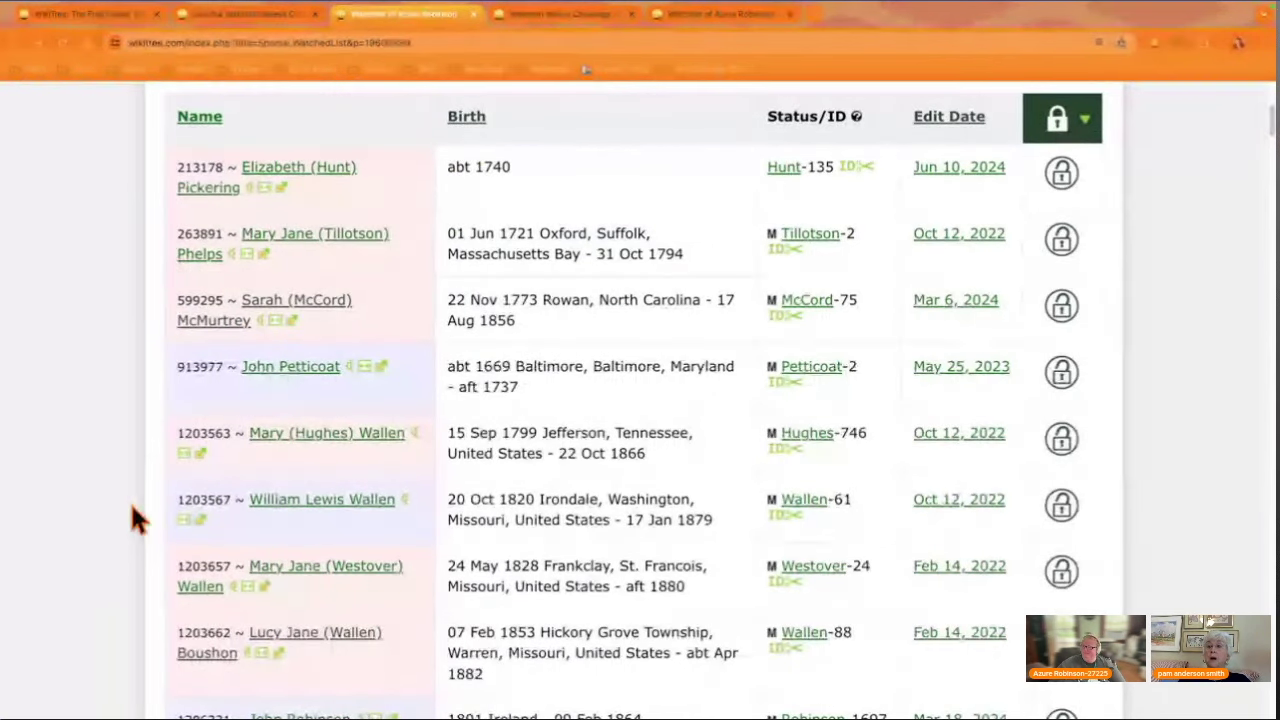
scroll(130, 501, "up", 1)
scroll(126, 504, "up", 1)
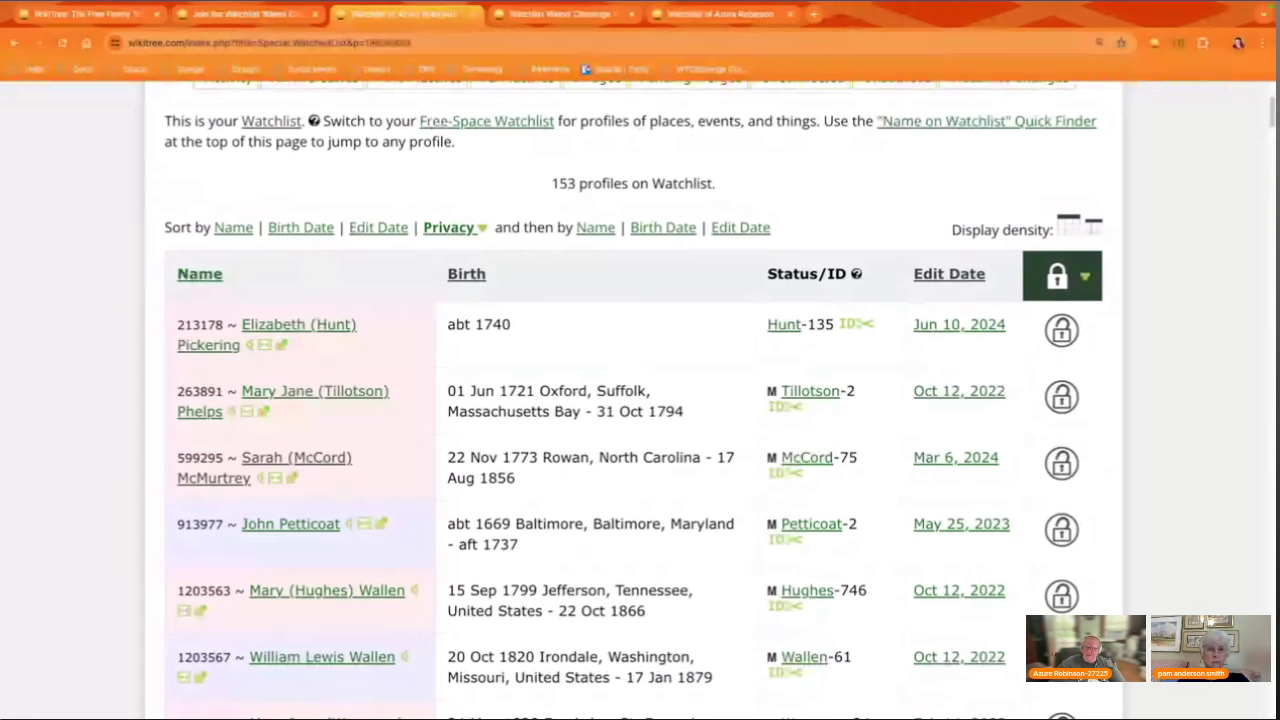
Switch to the Week 1 tab, read through its 'Where is my Watchlist' instructions, and return to the top.
key("ctrl+Tab")
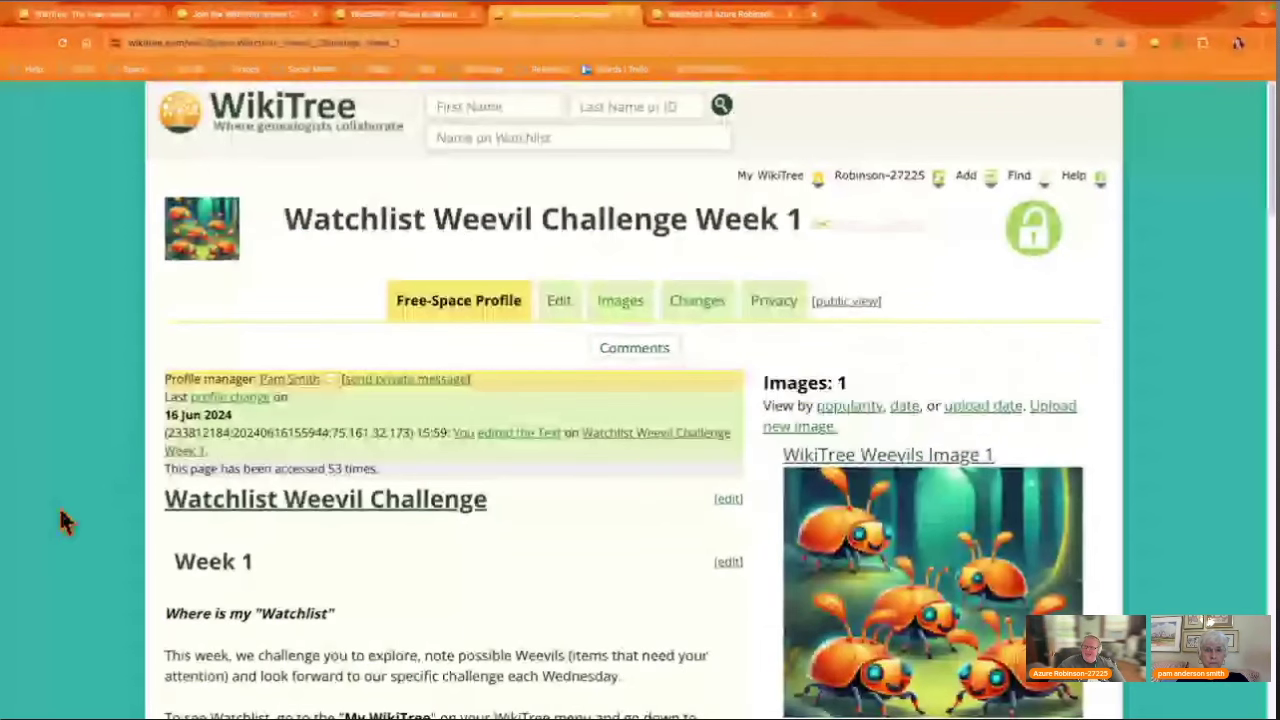
scroll(60, 512, "down", 2)
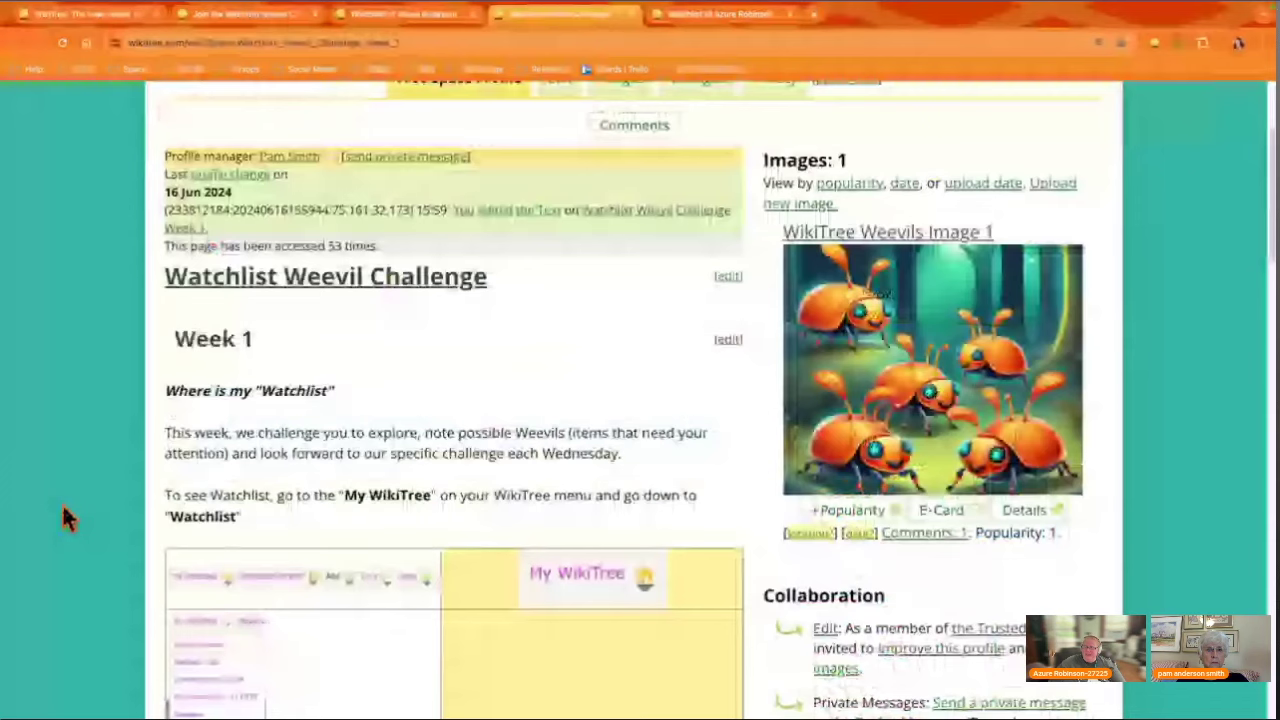
scroll(63, 508, "down", 5)
scroll(65, 515, "down", 3)
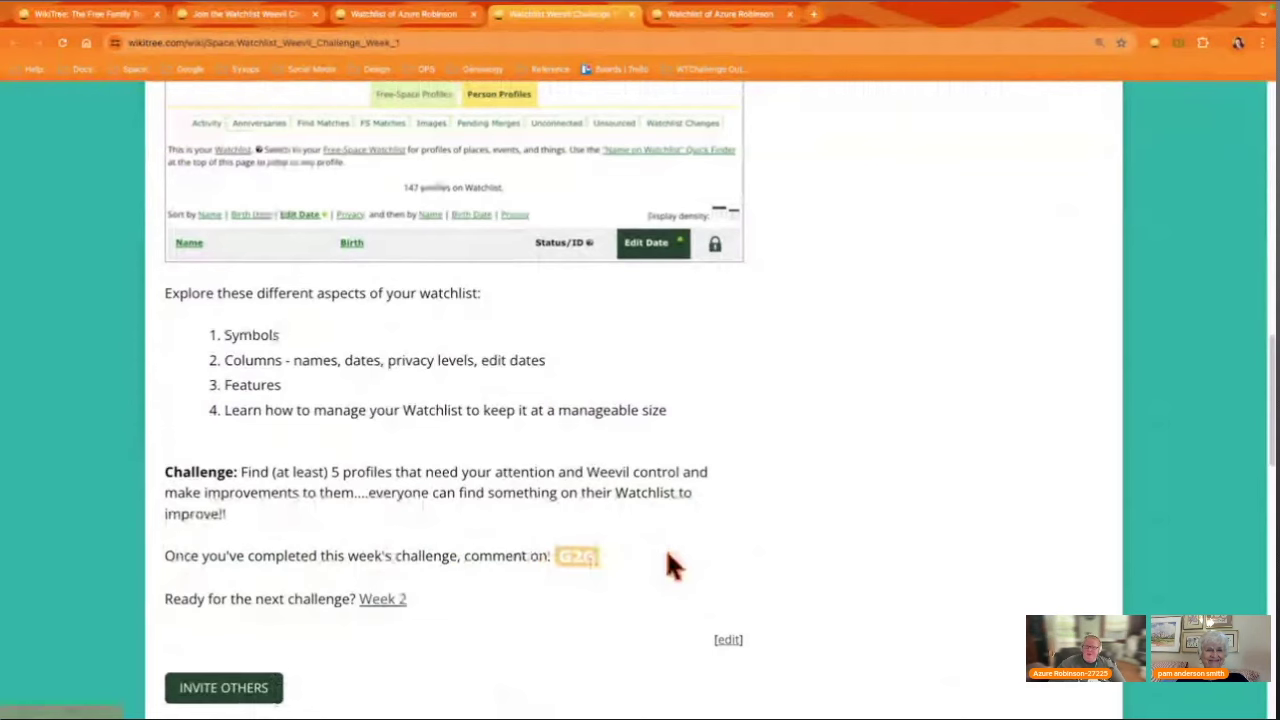
scroll(677, 463, "up", 1)
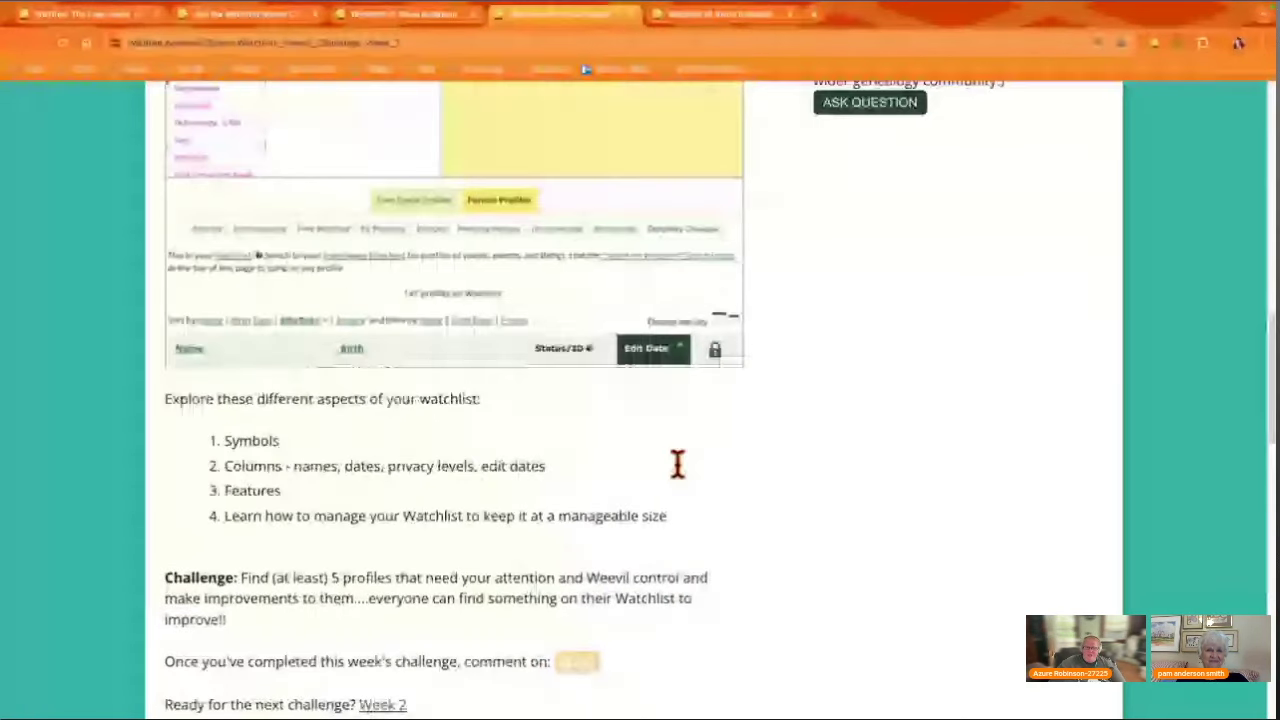
scroll(921, 473, "up", 3)
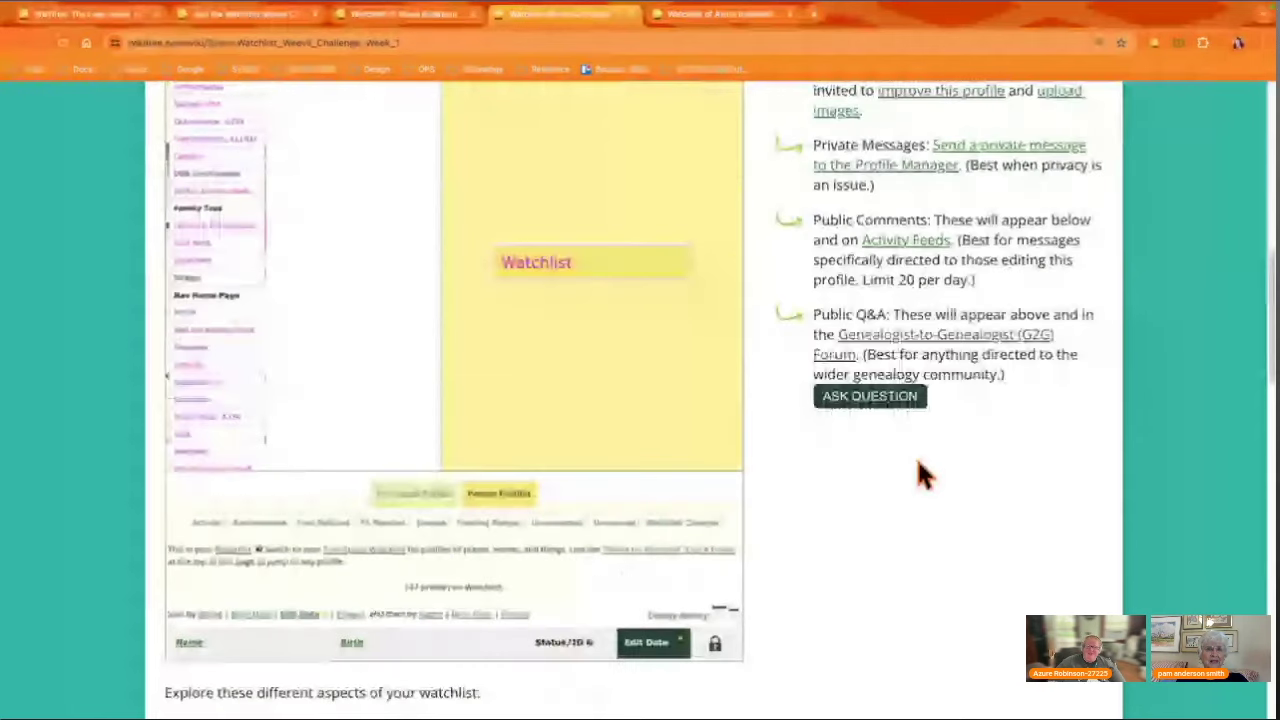
scroll(920, 471, "up", 4)
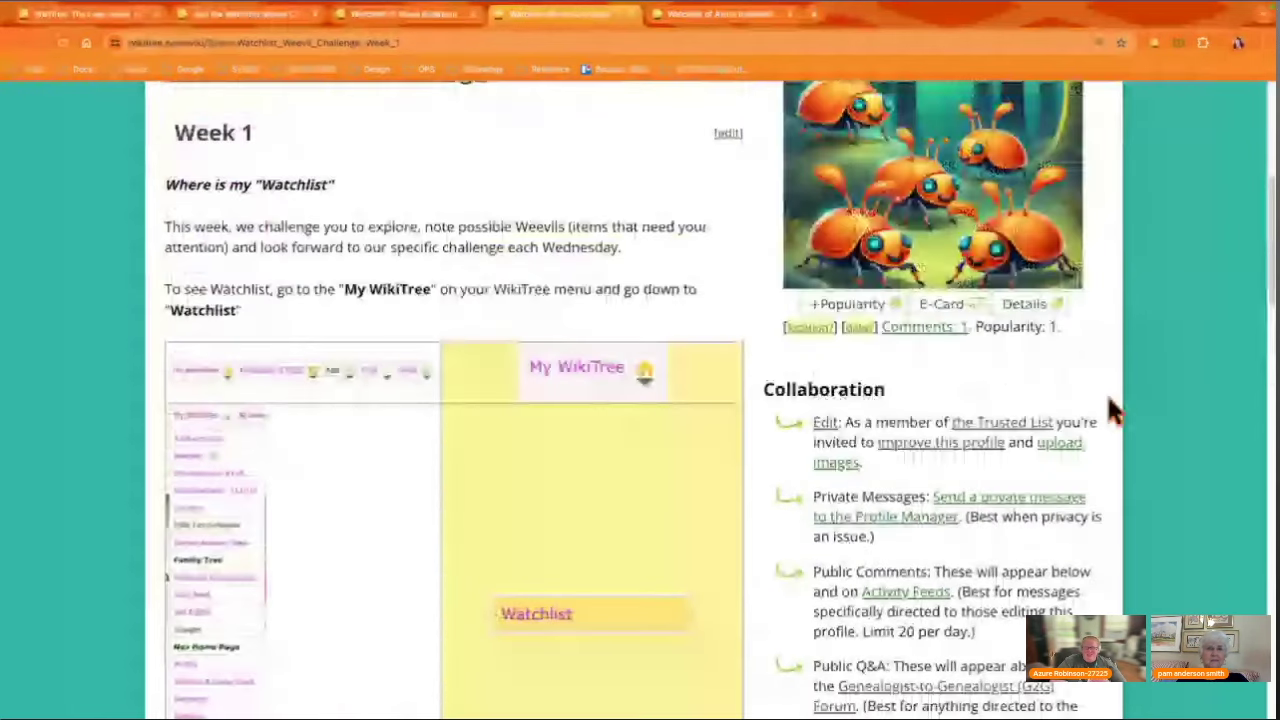
scroll(84, 348, "up", 5)
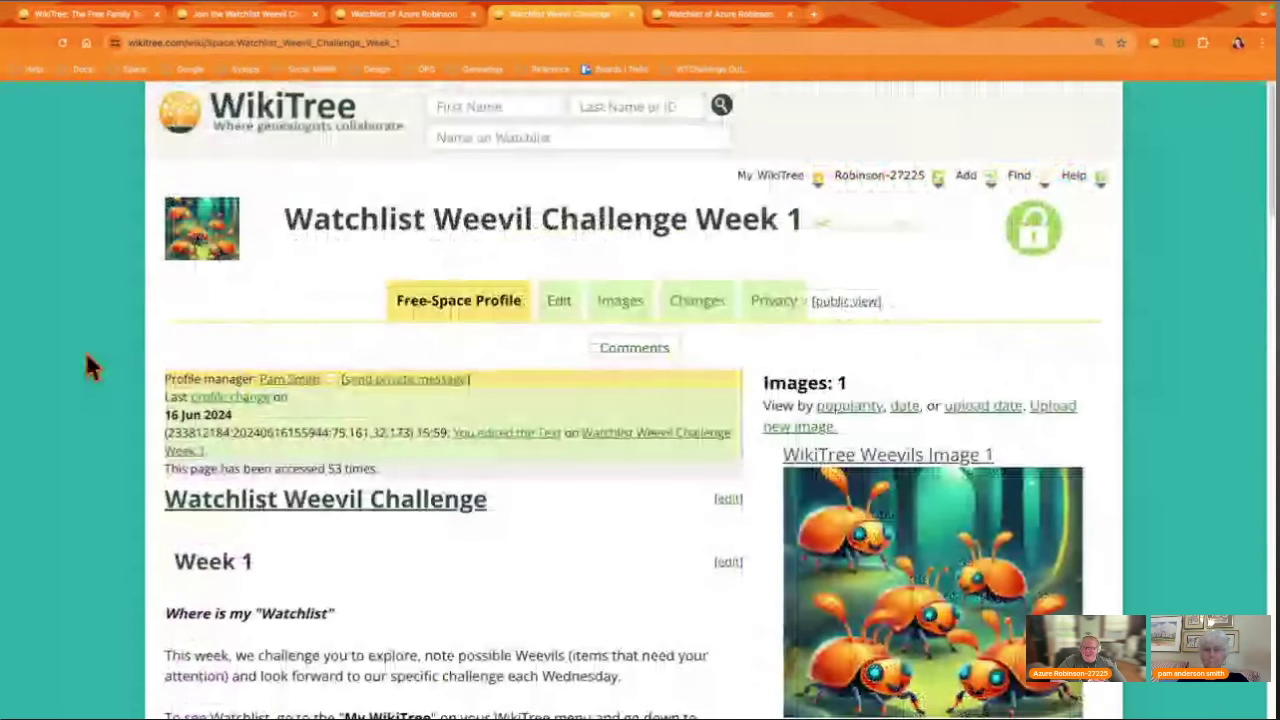